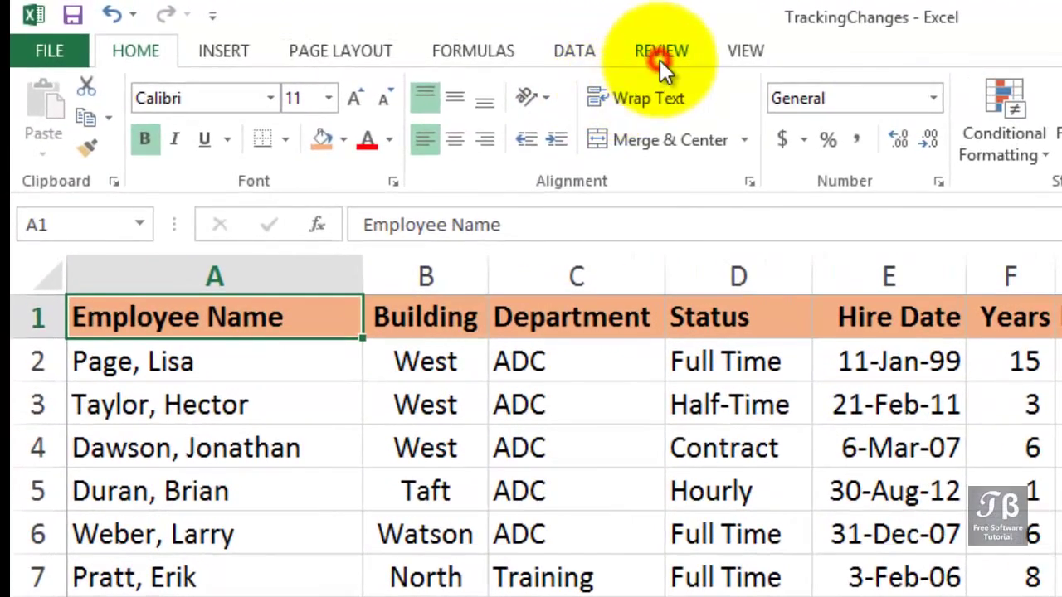
# Turn on change tracking for the shared workbook, highlighting all changes on screen, and agree to save the workbook
pyautogui.click(660, 56)
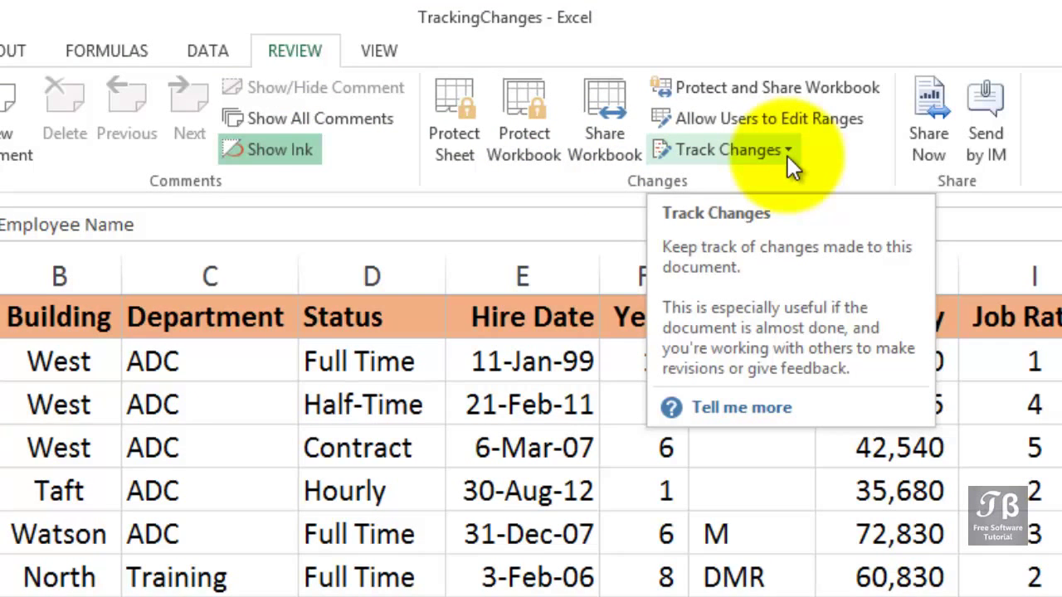
pyautogui.click(787, 151)
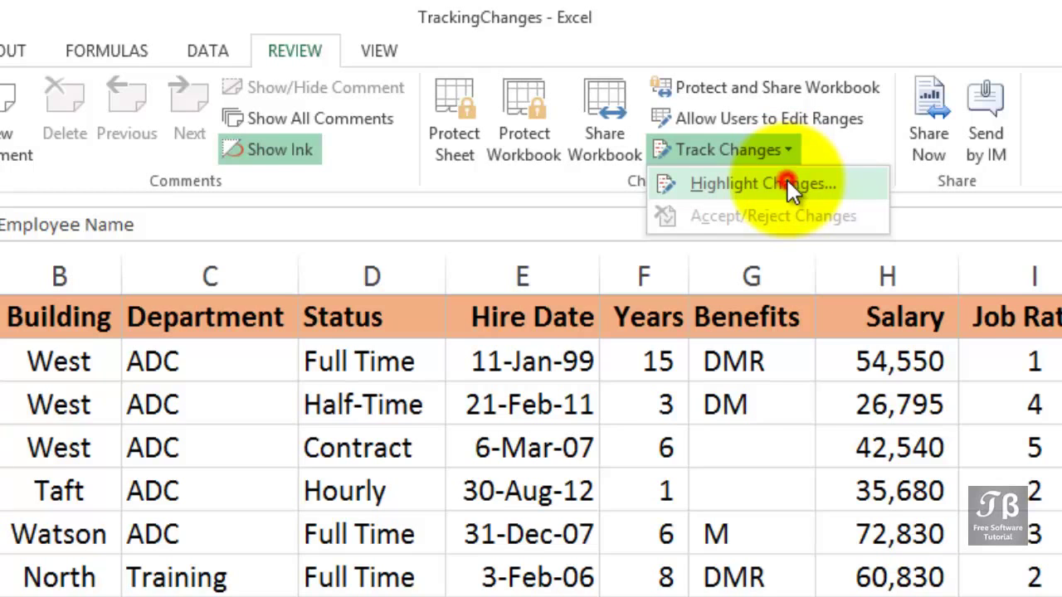
pyautogui.click(787, 180)
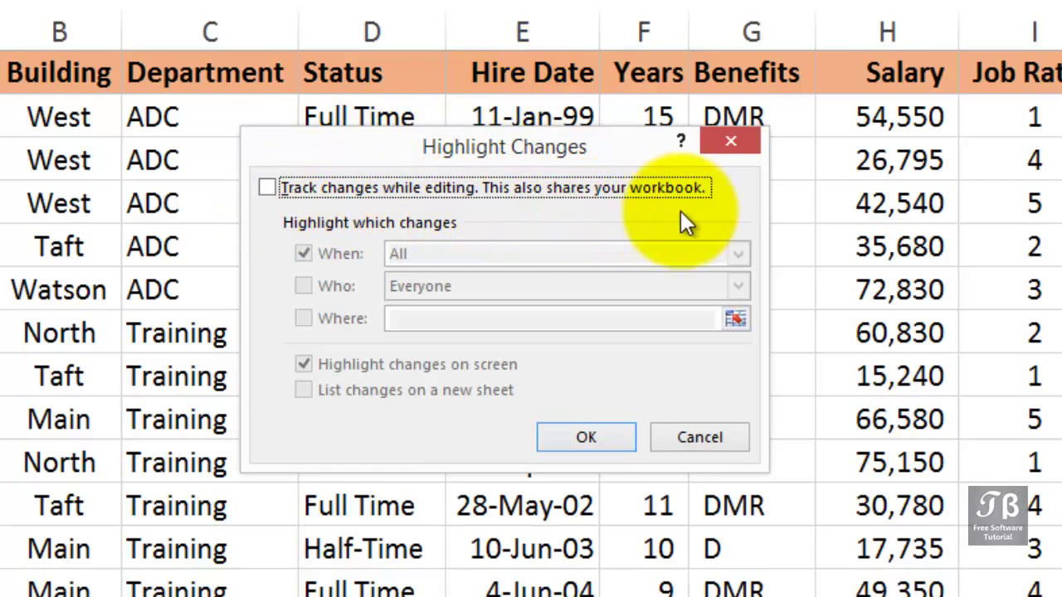
pyautogui.click(266, 187)
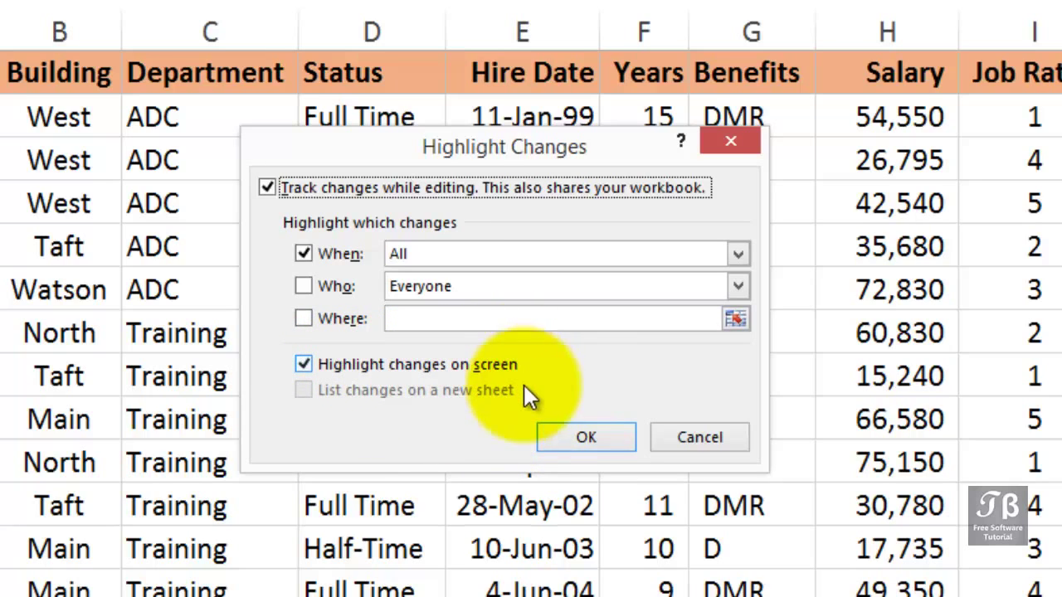
pyautogui.click(565, 435)
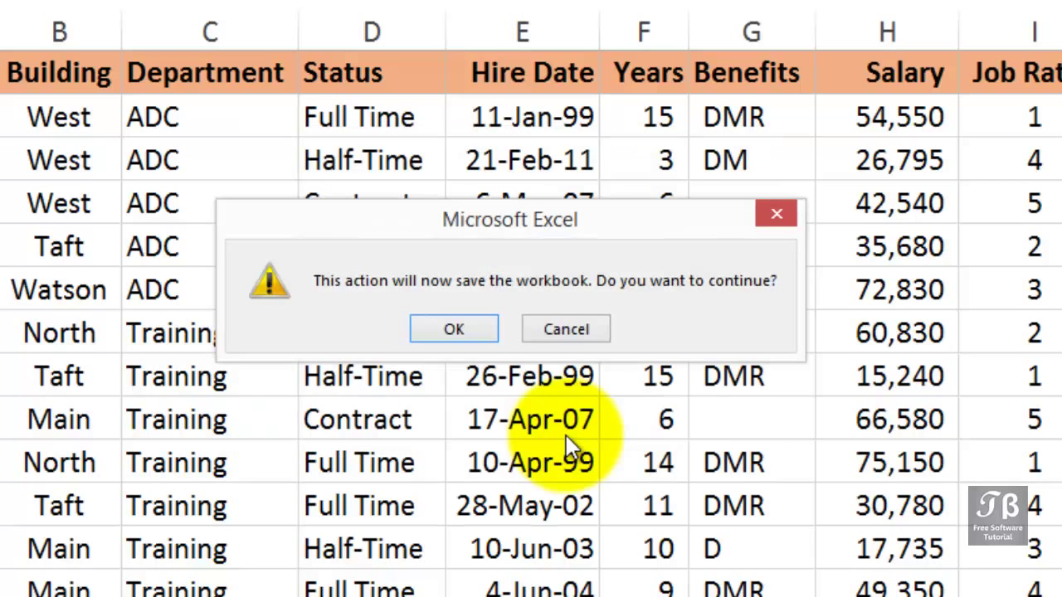
pyautogui.click(467, 329)
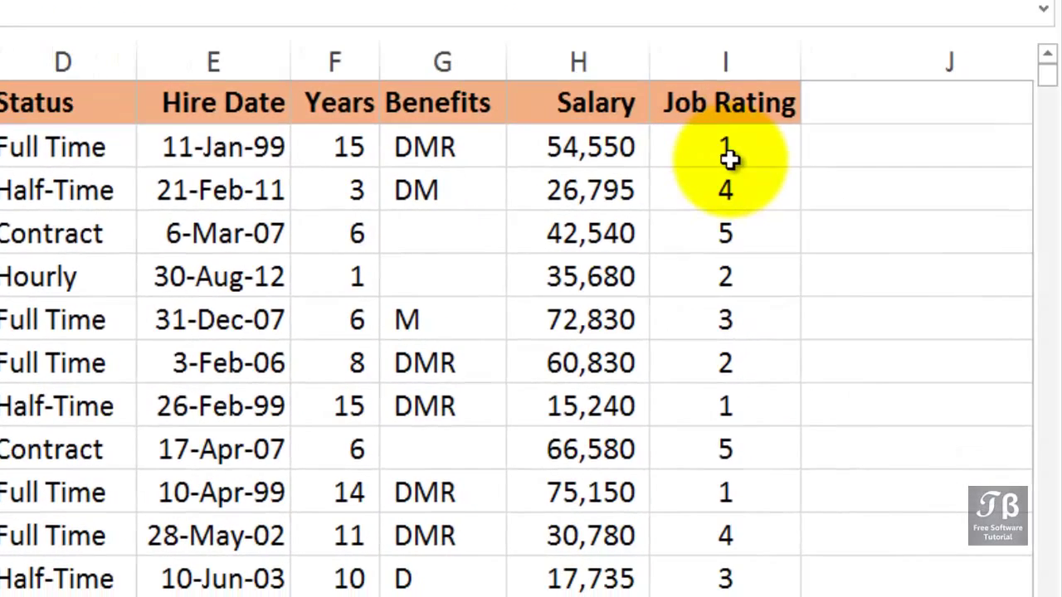
# Set the job rating in cell I2 to 3 and view the cell's change note
pyautogui.click(1047, 373)
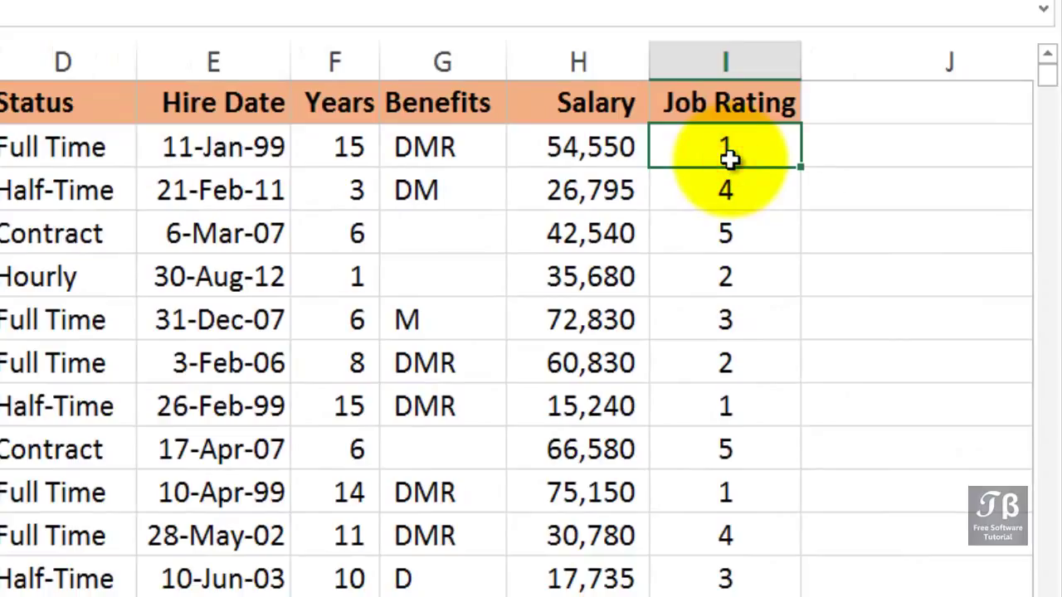
pyautogui.write('3')
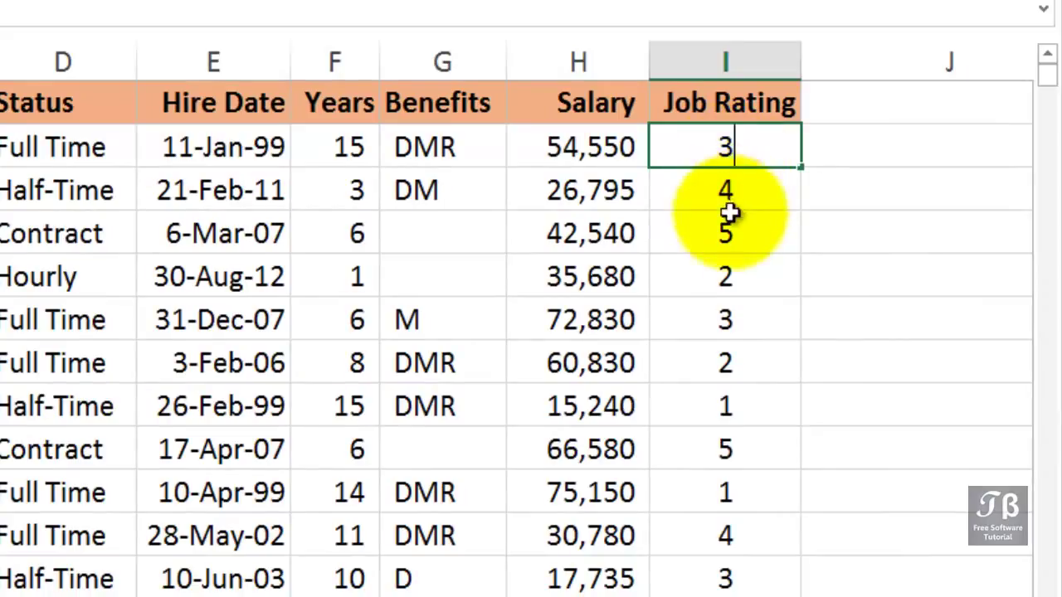
pyautogui.click(728, 198)
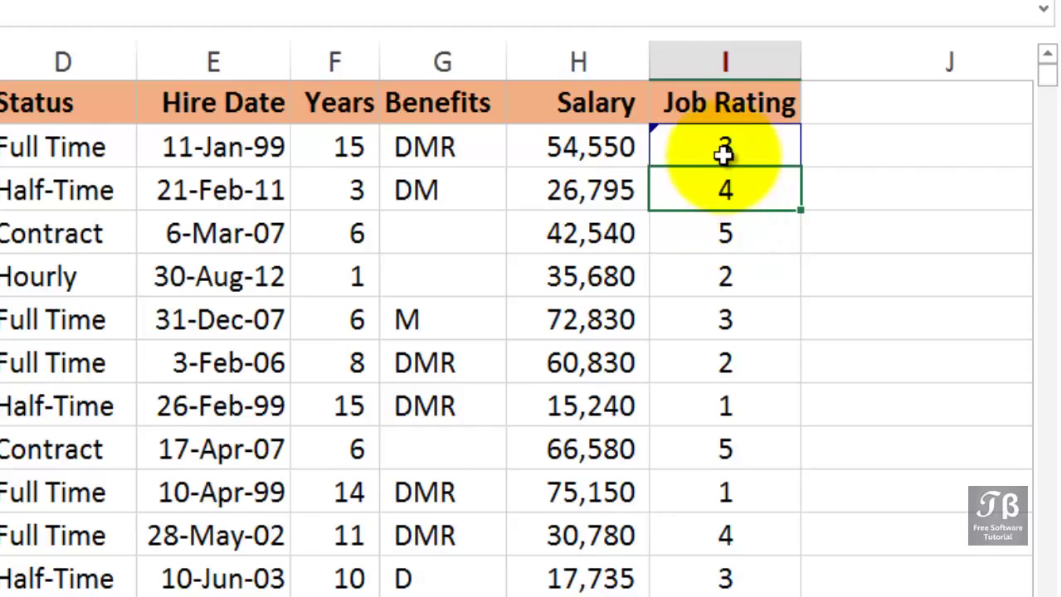
pyautogui.moveTo(727, 154)
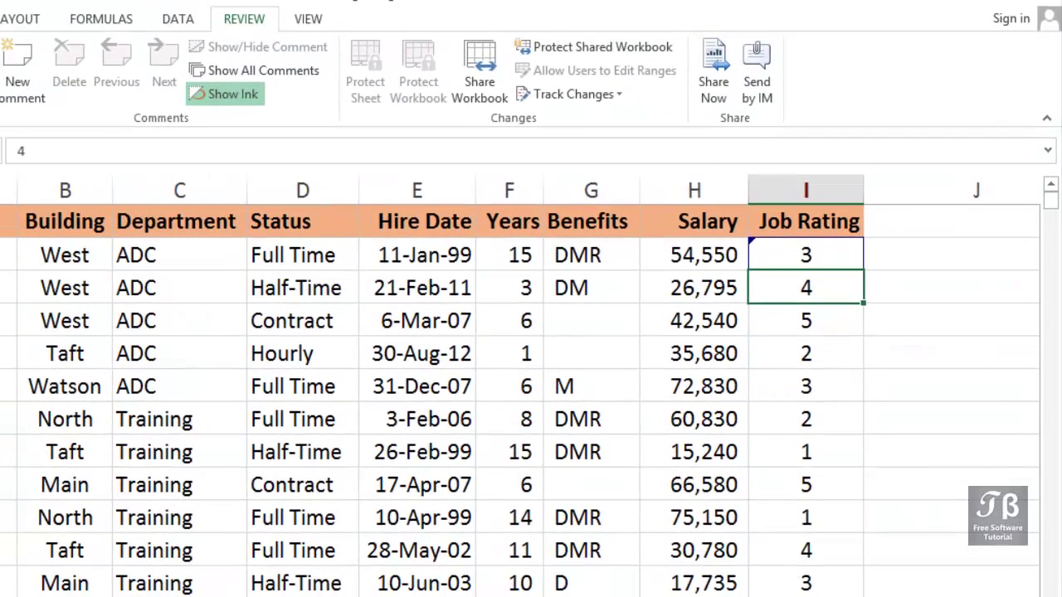
pyautogui.hscroll(2, 531, 386)
pyautogui.moveTo(577, 257)
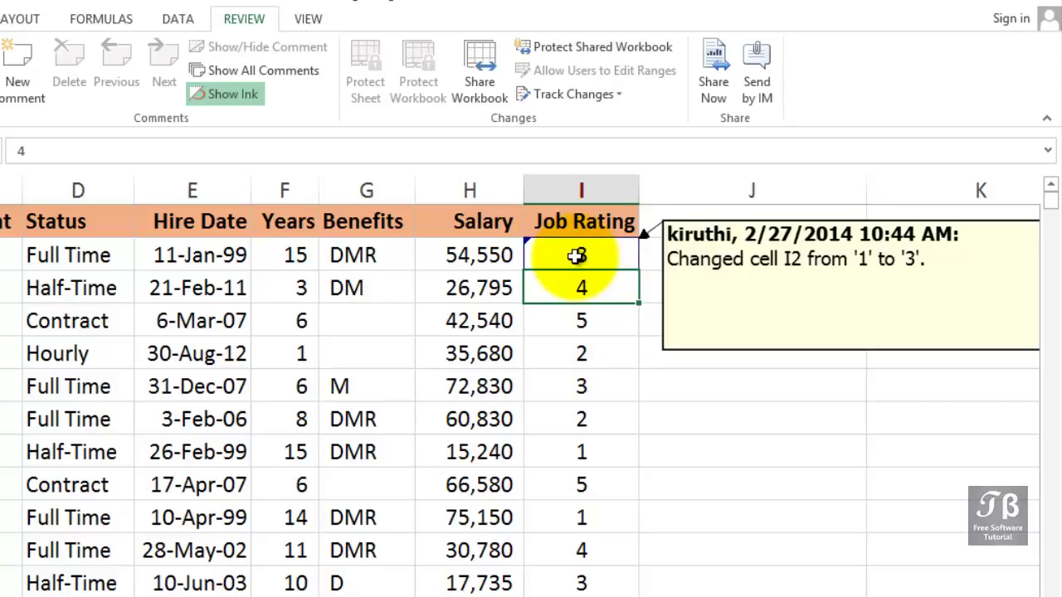
# Set the salary in cell H4 to 45000 and check the cell's change marker
pyautogui.click(500, 320)
pyautogui.write('45000')
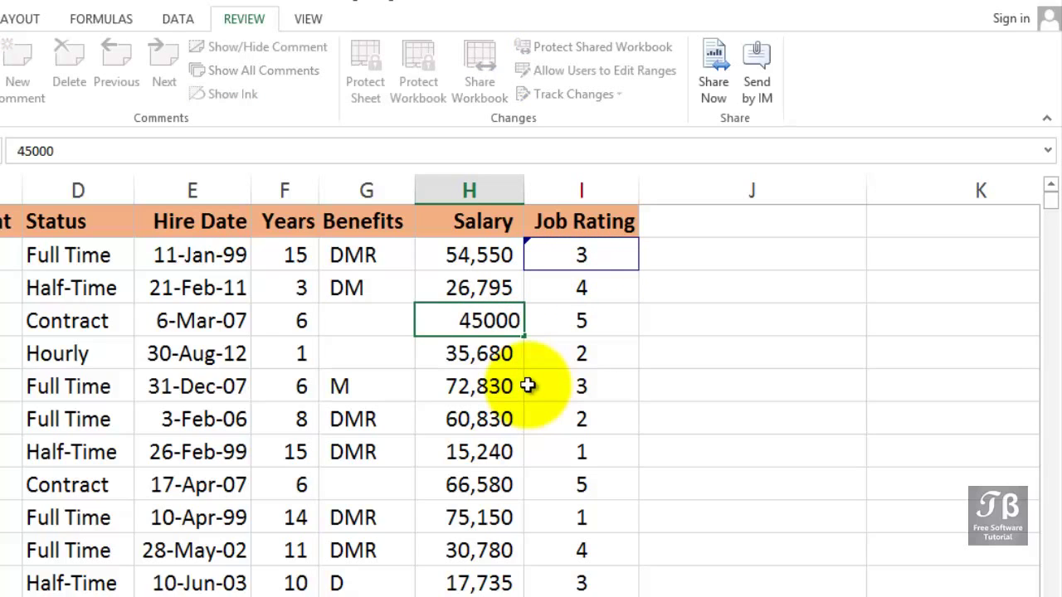
pyautogui.press('Return')
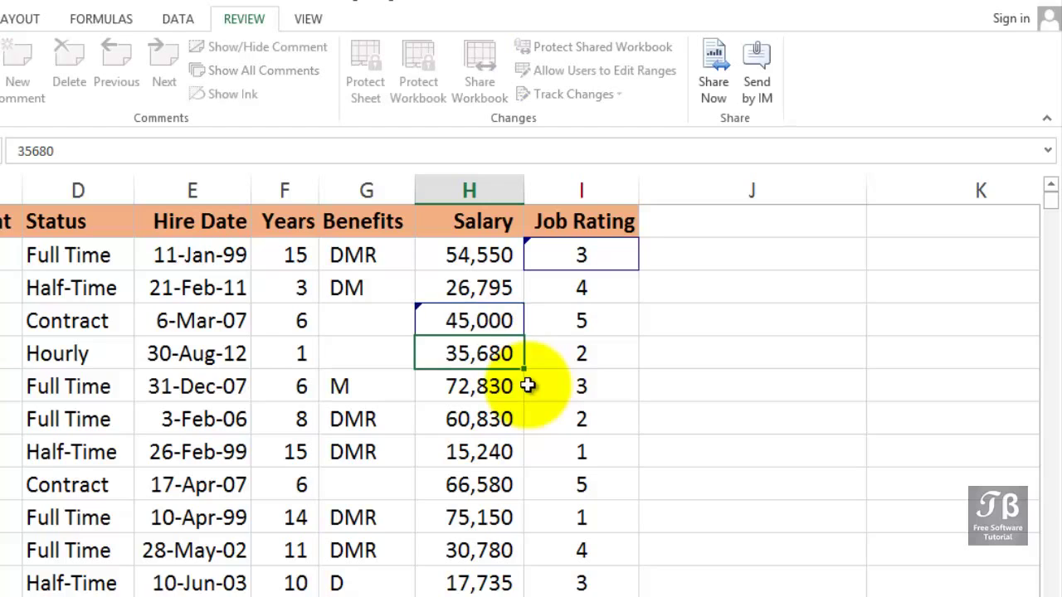
pyautogui.moveTo(492, 310)
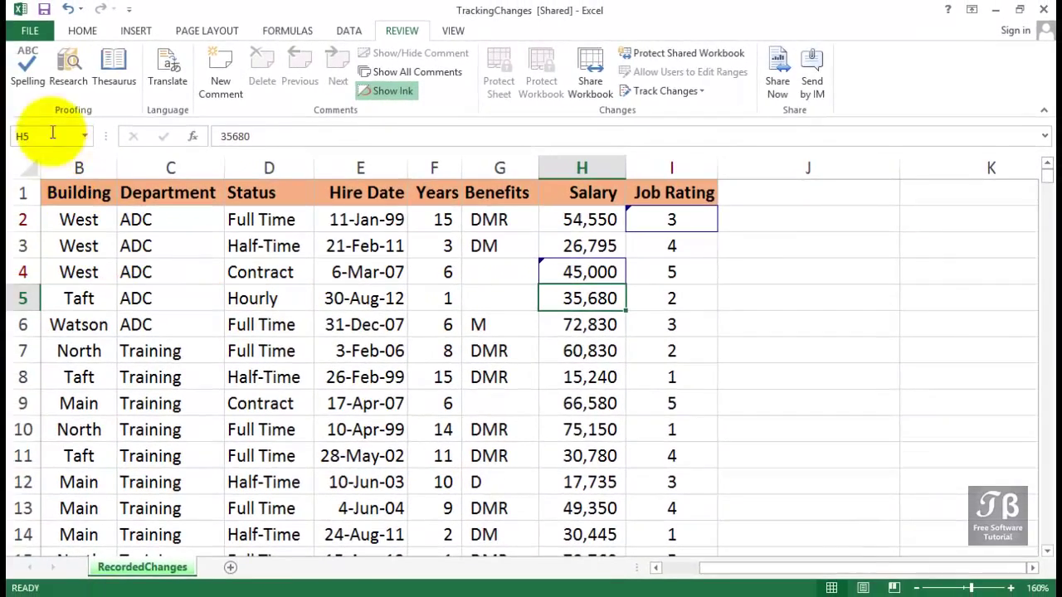
# Close the workbook with its changes saved and reopen TrackingChanges from the recent workbooks
pyautogui.click(31, 33)
pyautogui.click(50, 320)
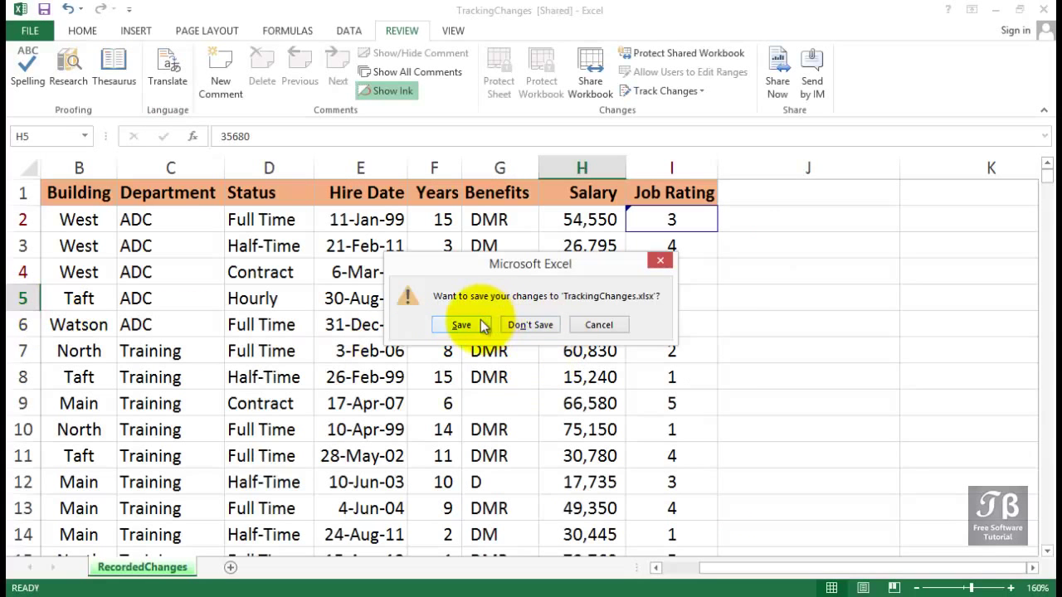
pyautogui.click(462, 324)
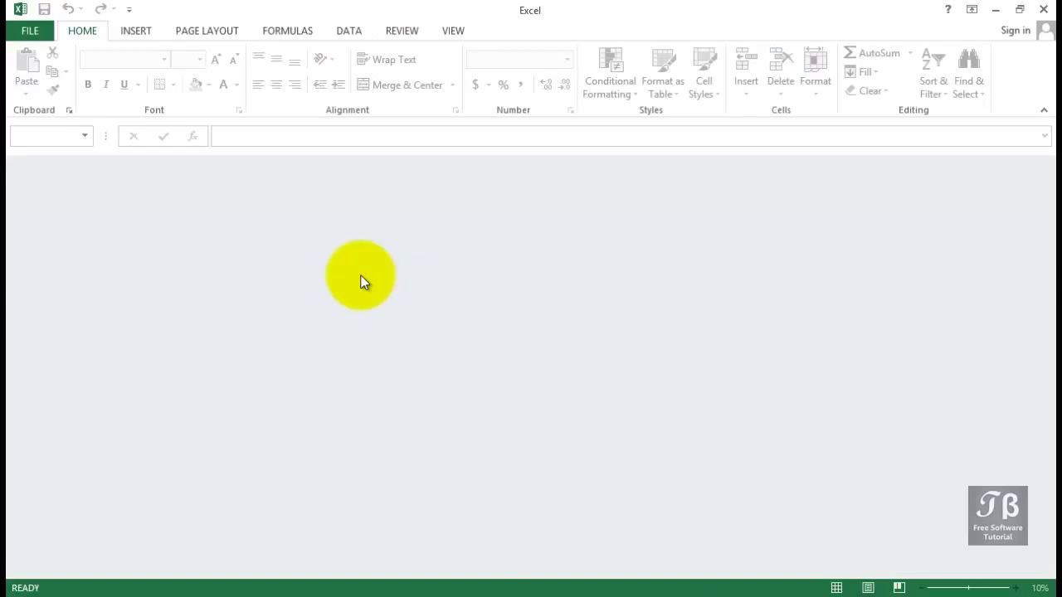
pyautogui.click(31, 34)
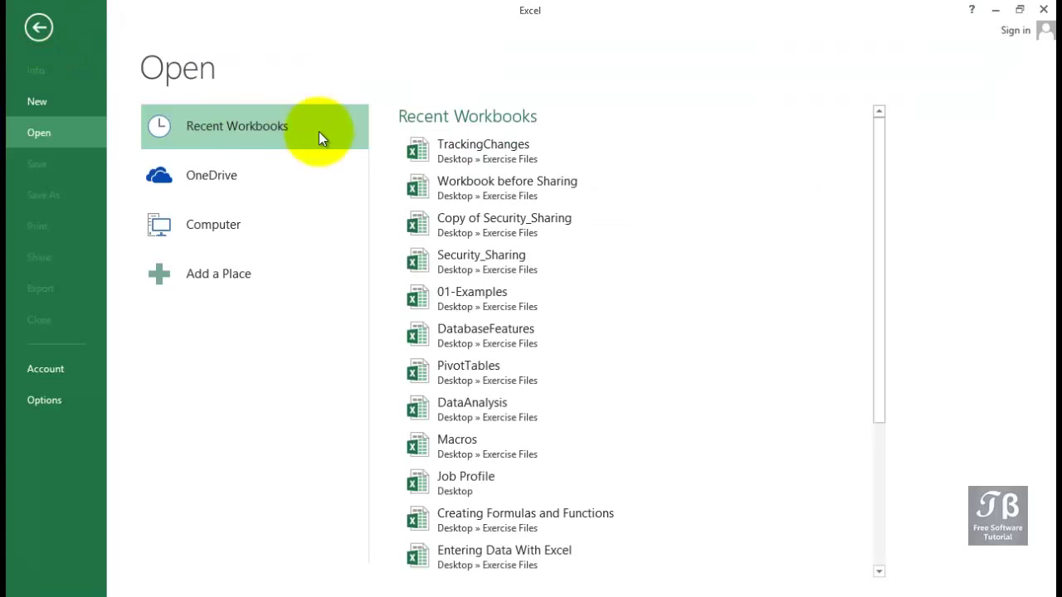
pyautogui.click(446, 146)
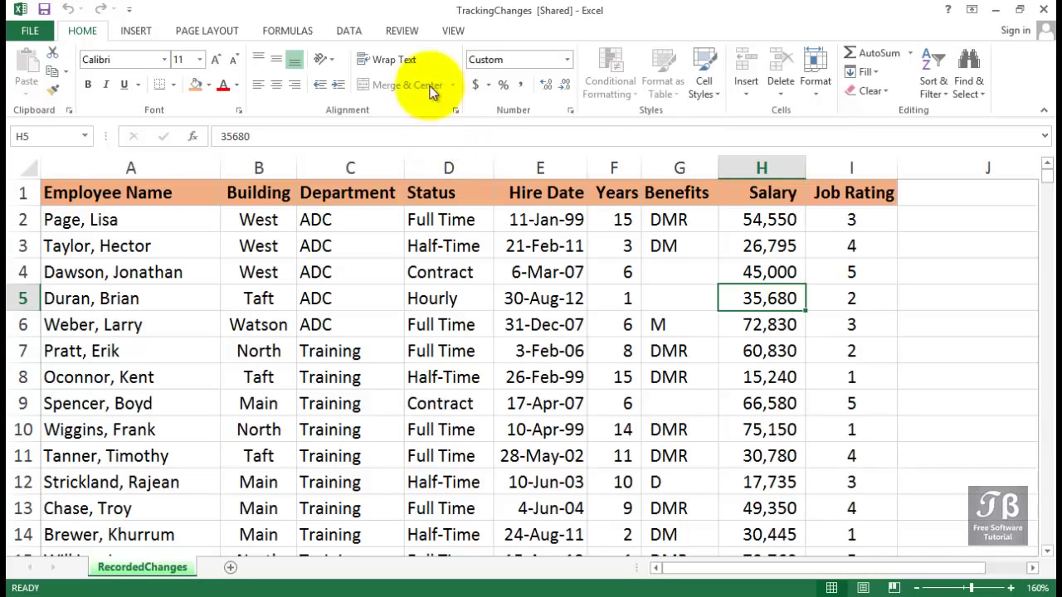
# Highlight all tracked changes by everyone on screen and list them on a new sheet
pyautogui.click(401, 30)
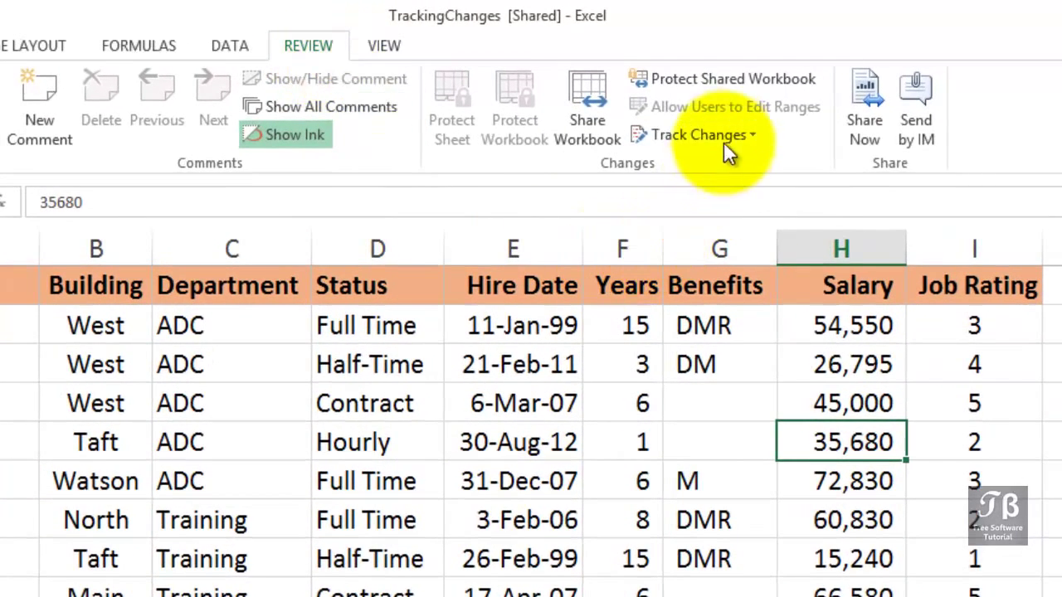
pyautogui.click(715, 122)
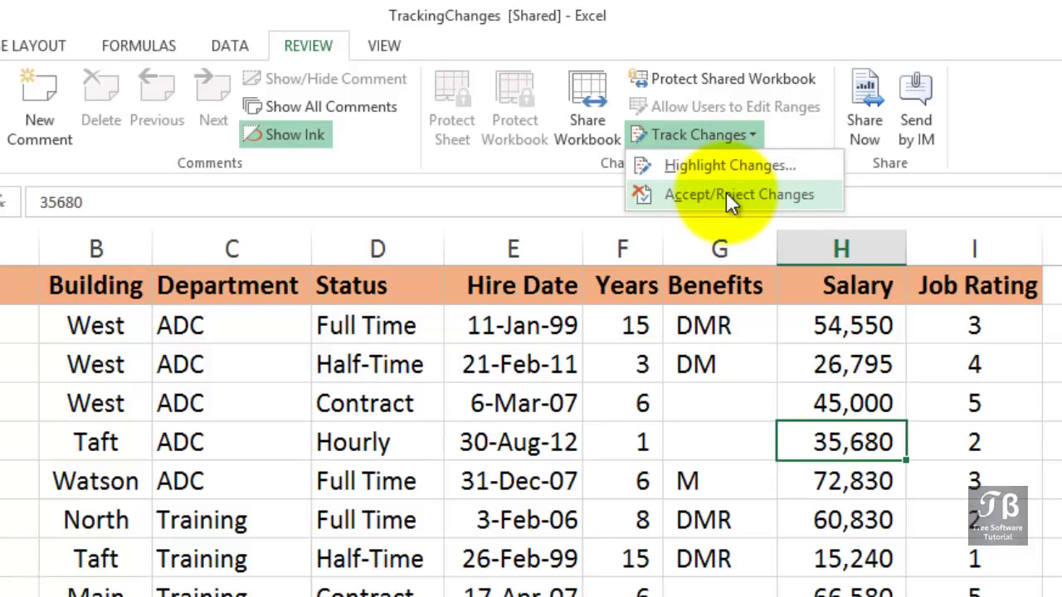
pyautogui.click(726, 170)
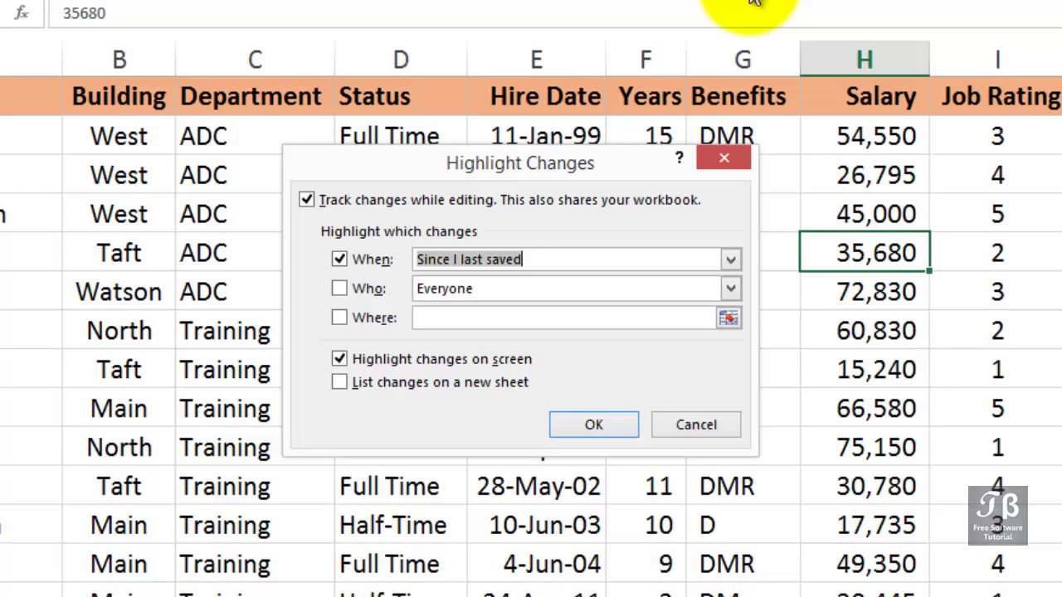
pyautogui.click(730, 258)
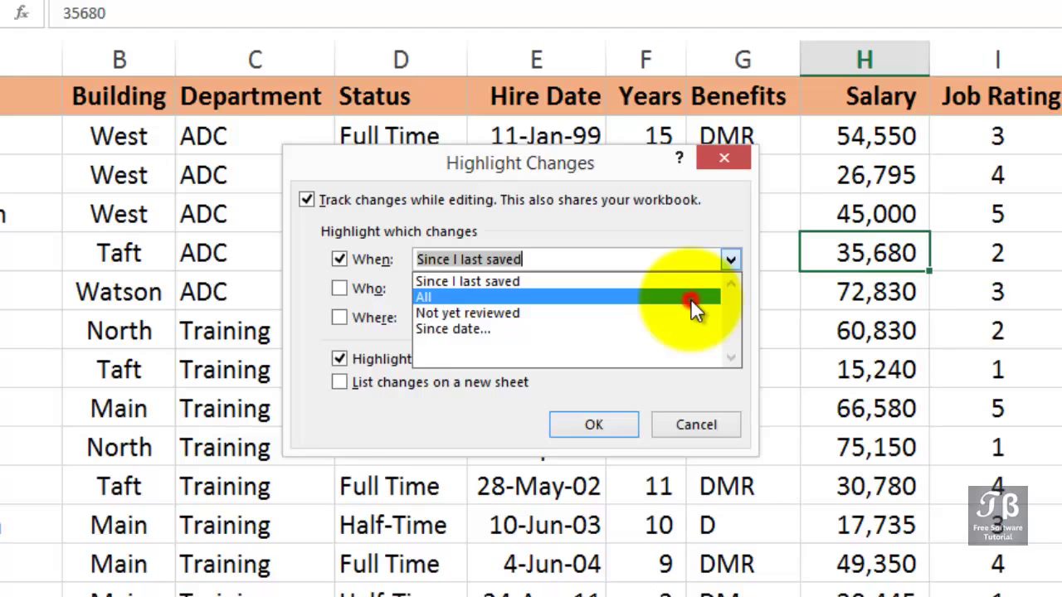
pyautogui.click(690, 299)
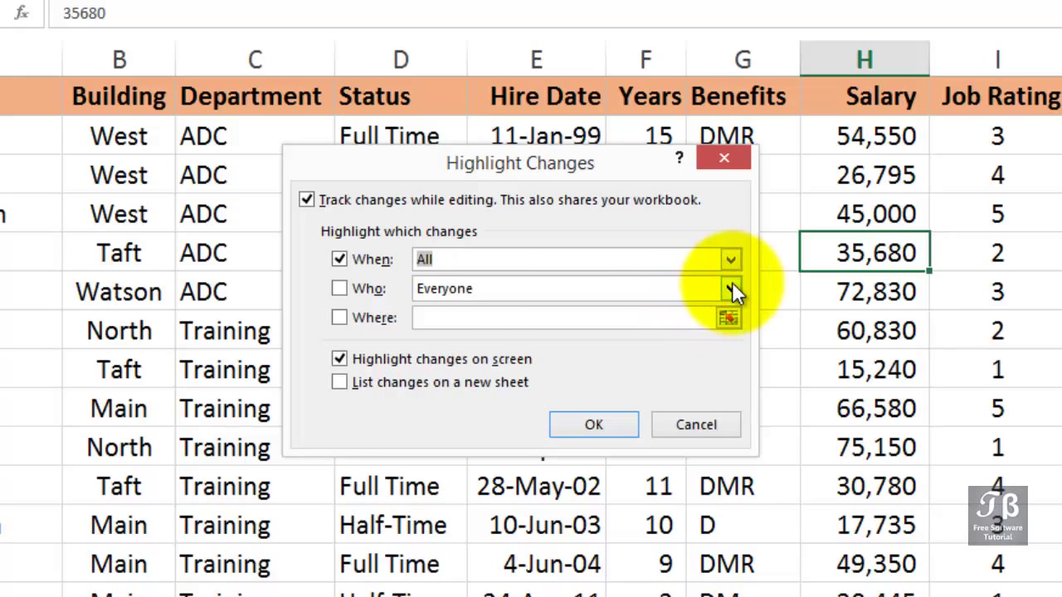
pyautogui.click(731, 288)
pyautogui.click(733, 287)
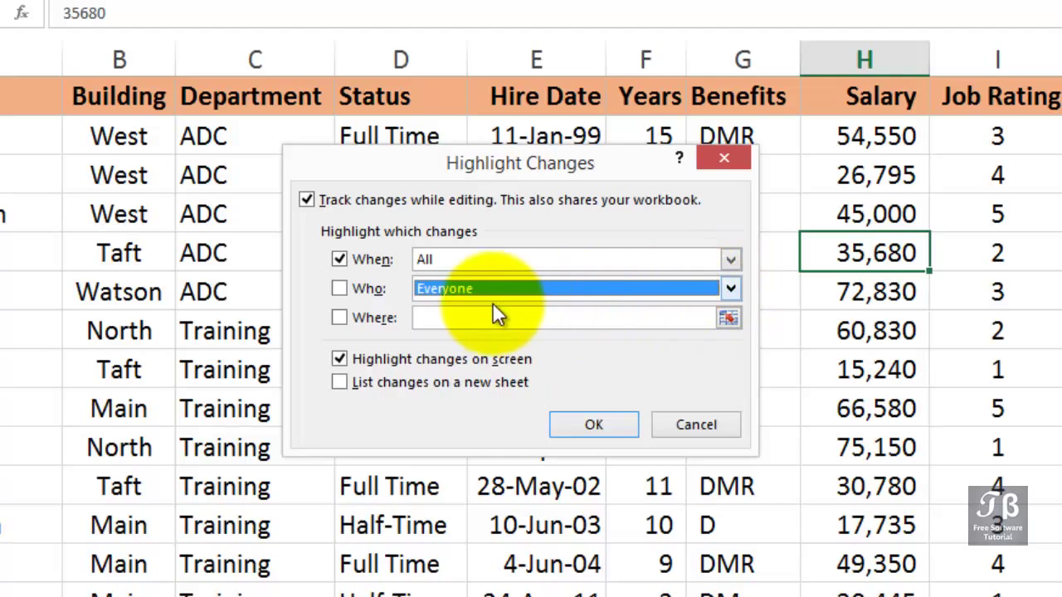
pyautogui.click(473, 318)
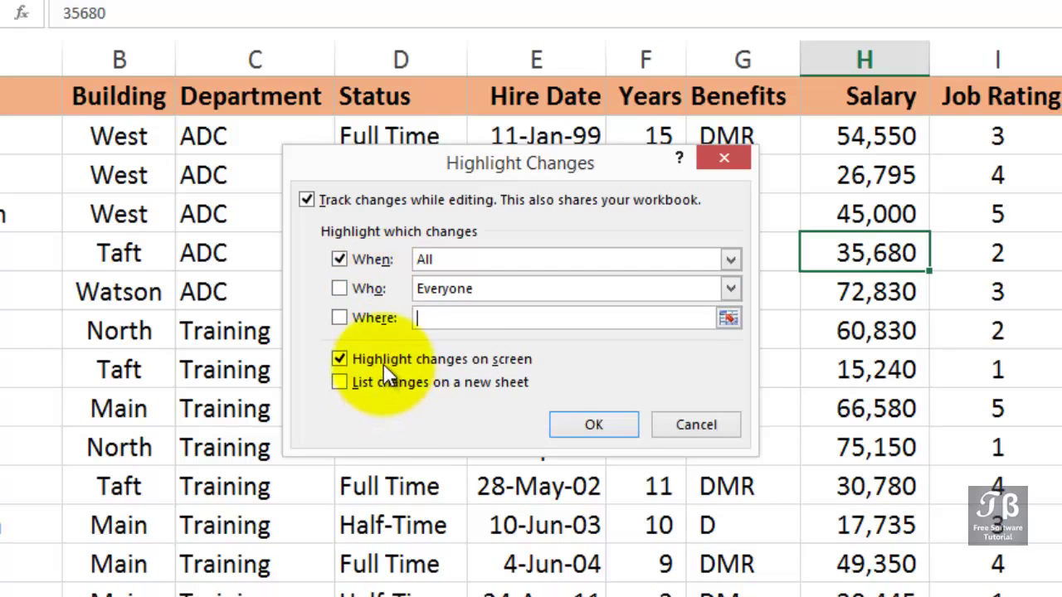
pyautogui.click(339, 382)
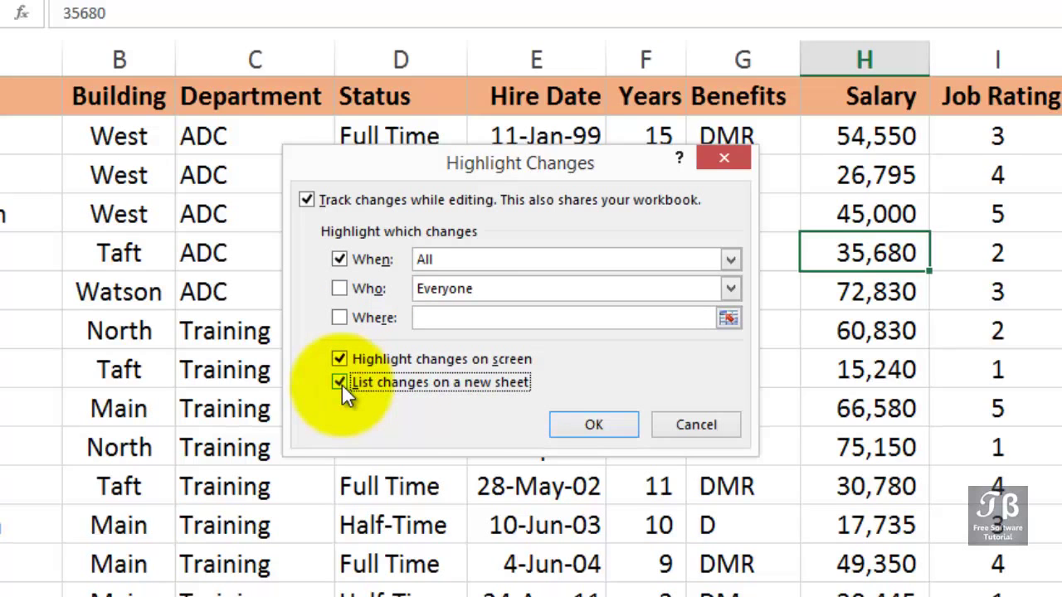
pyautogui.click(590, 426)
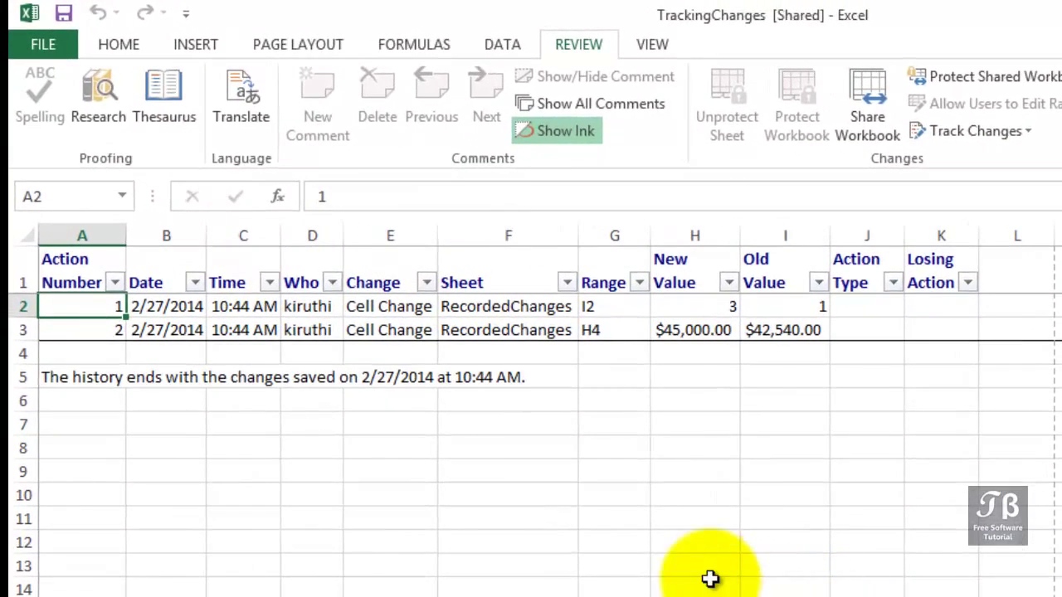
# Examine the logged changes on the History sheet and return to the highlighted cells on the RecordedChanges sheet
pyautogui.moveTo(78, 308); pyautogui.dragTo(928, 333)
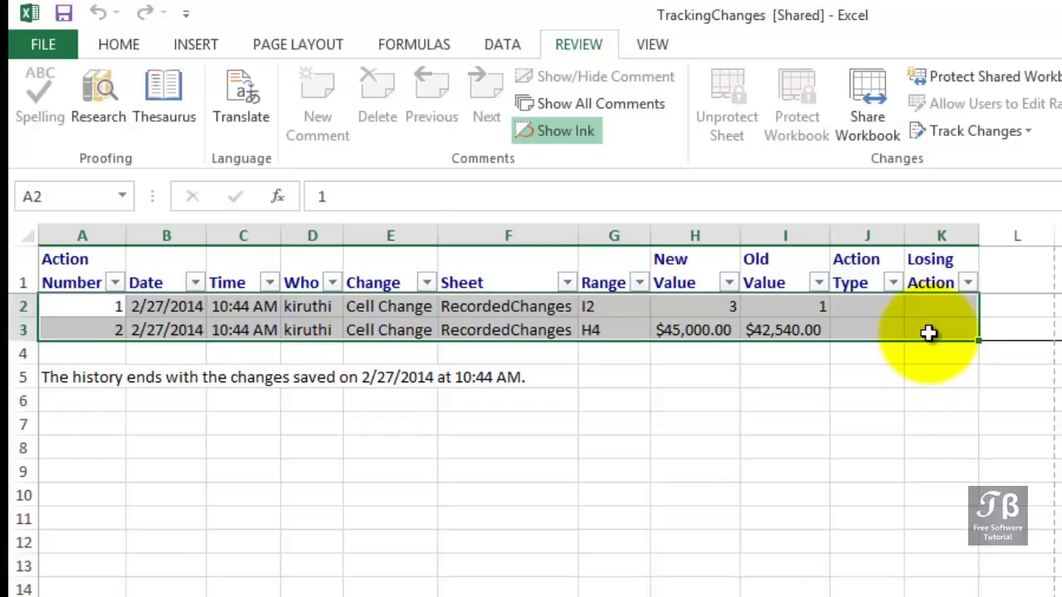
pyautogui.click(890, 371)
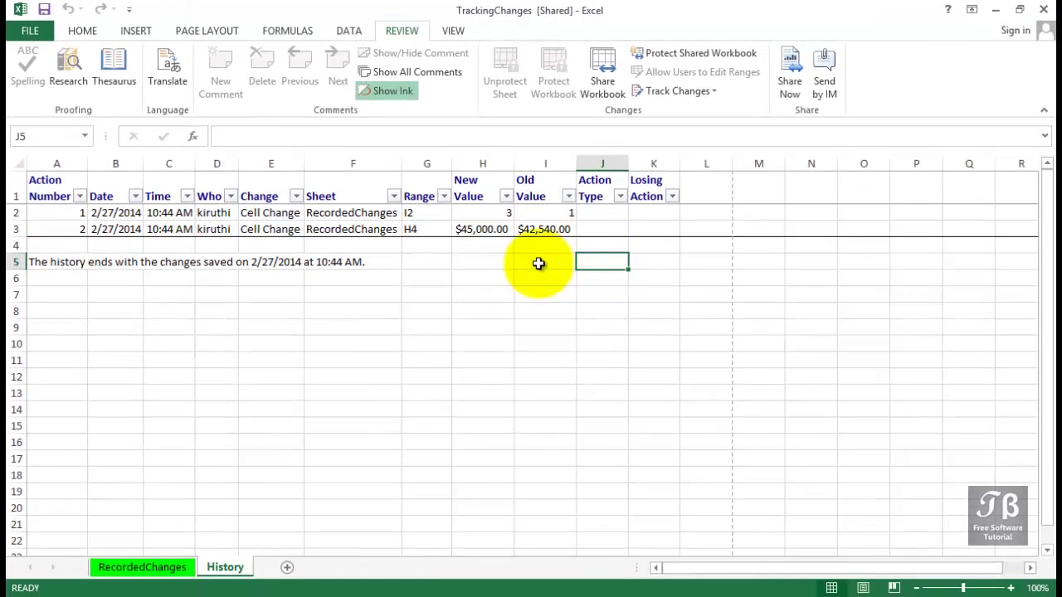
pyautogui.click(140, 573)
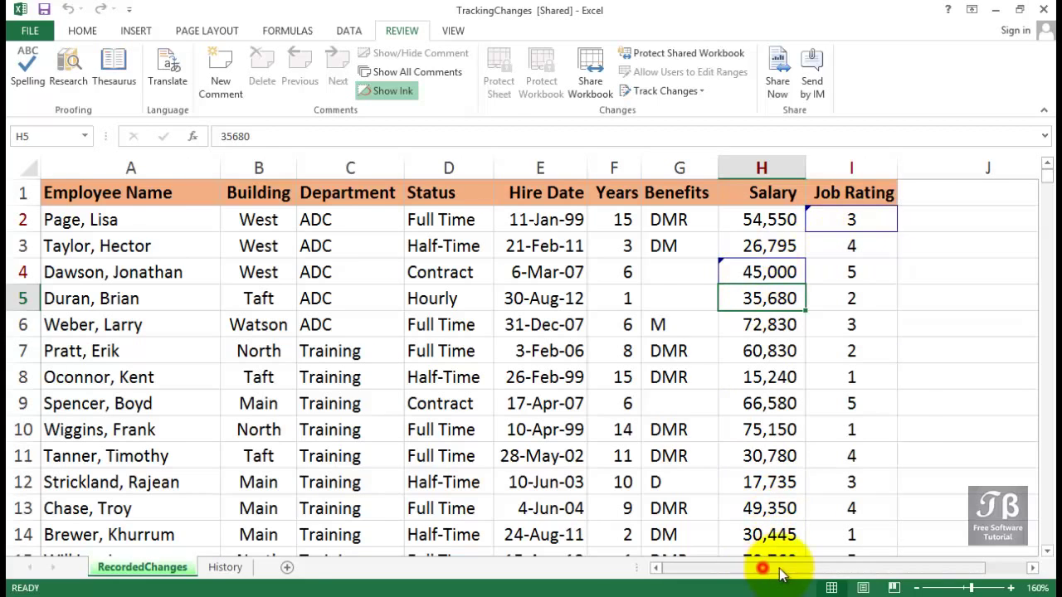
pyautogui.moveTo(764, 567); pyautogui.dragTo(803, 572)
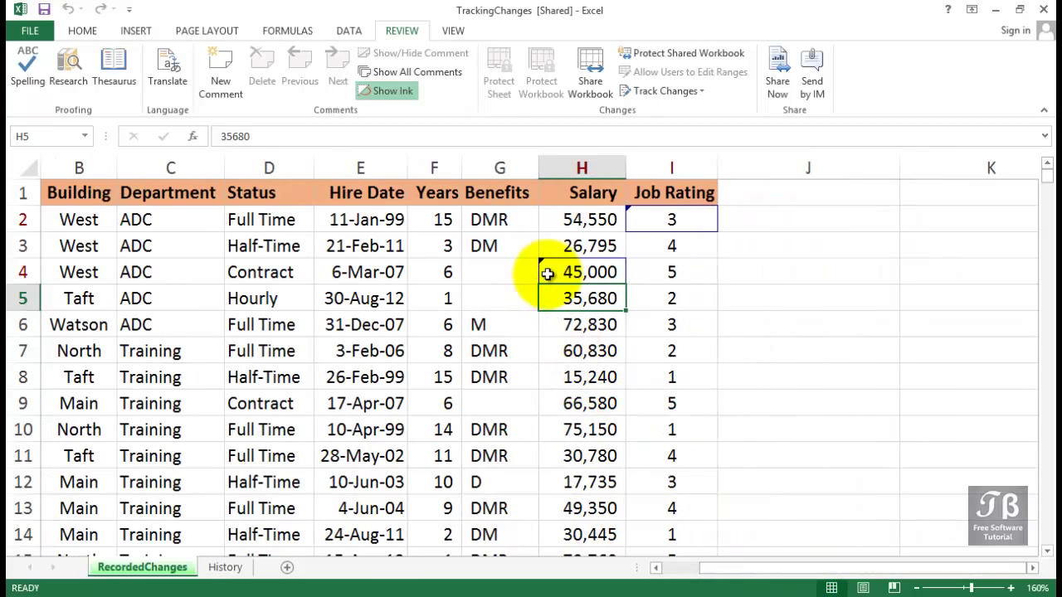
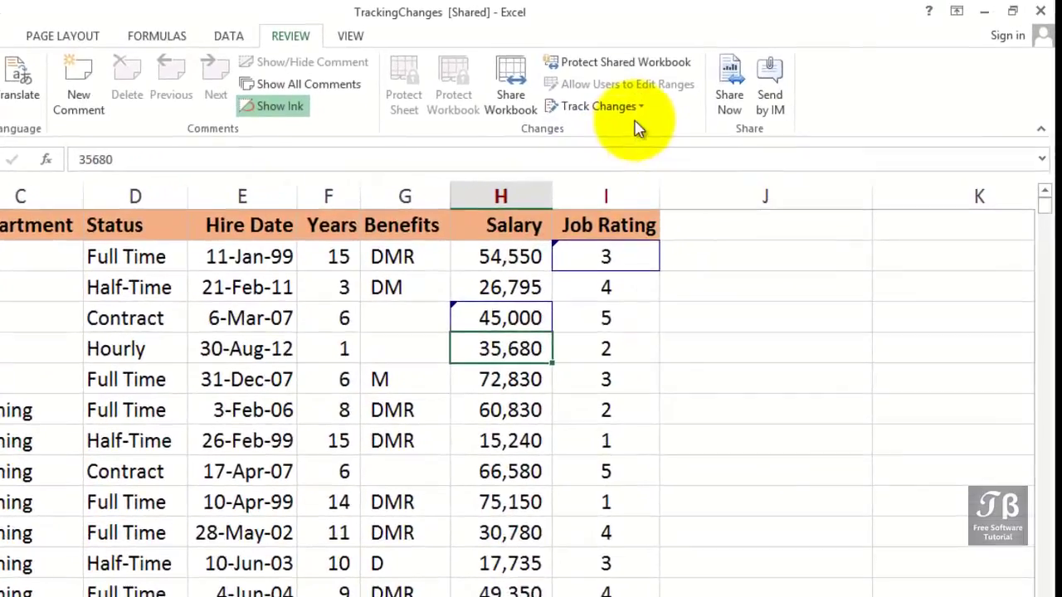
# Start an accept-or-reject review of the tracked changes, limited to those not yet reviewed
pyautogui.click(689, 90)
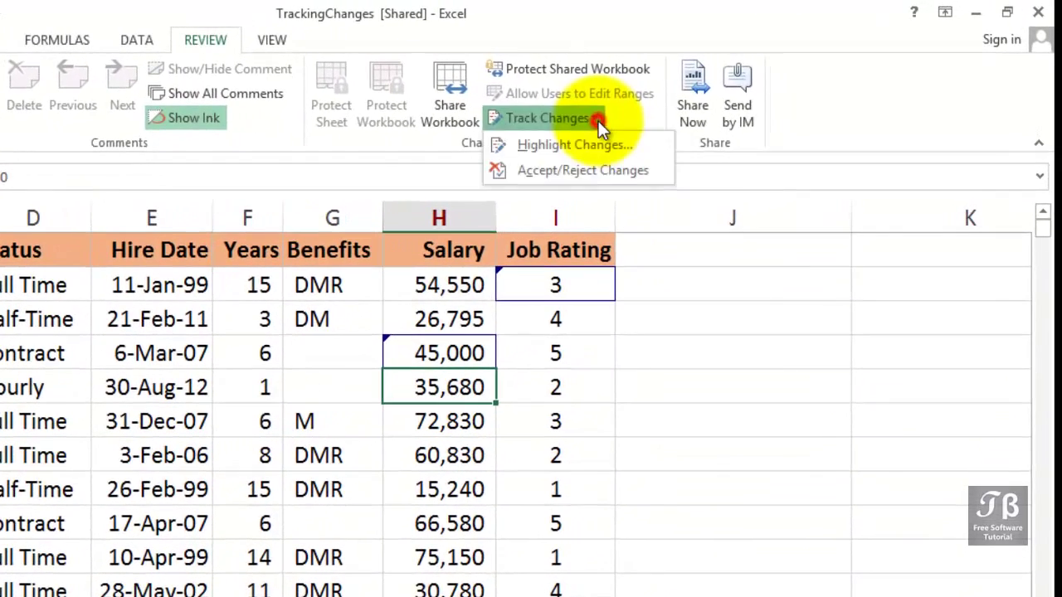
pyautogui.click(587, 170)
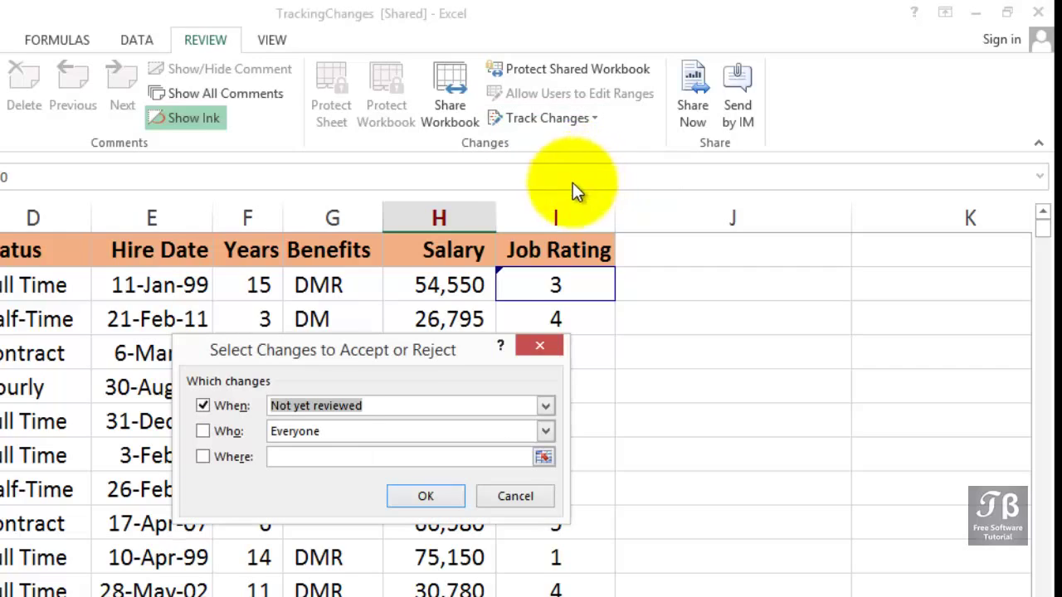
pyautogui.moveTo(313, 338); pyautogui.dragTo(140, 273)
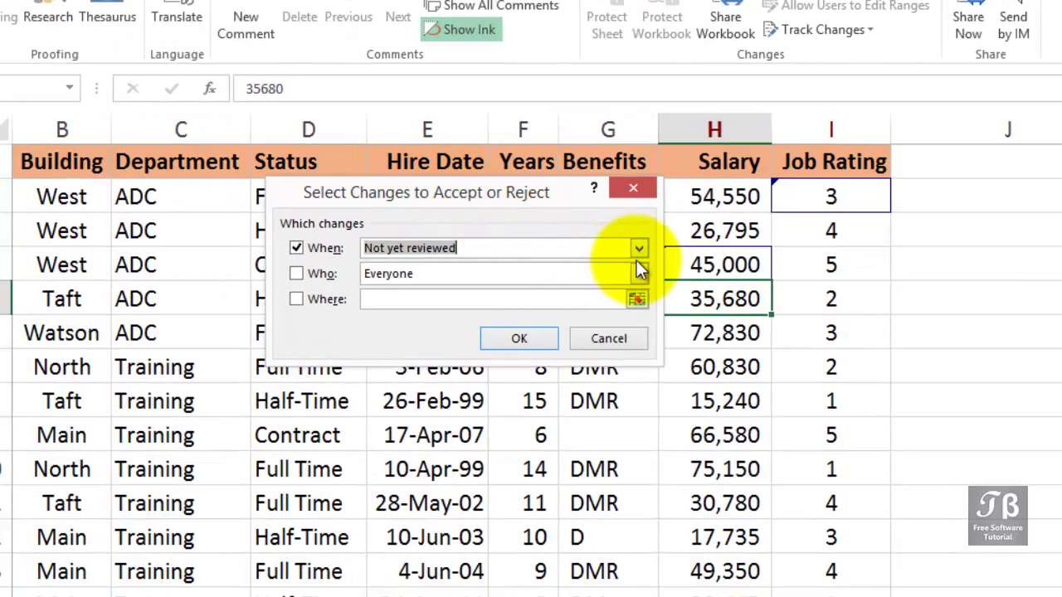
pyautogui.click(641, 249)
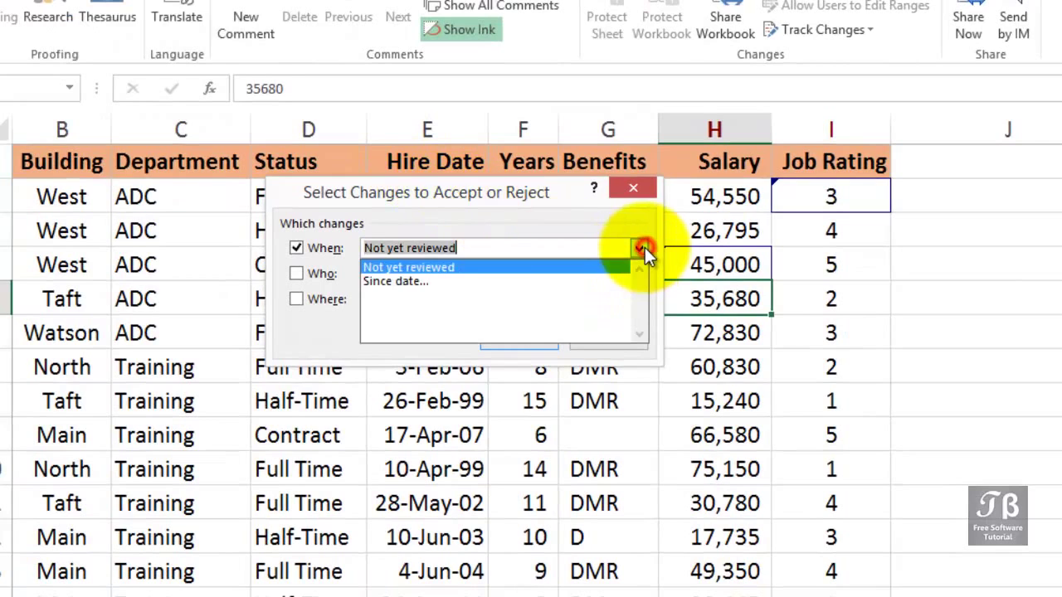
pyautogui.click(487, 267)
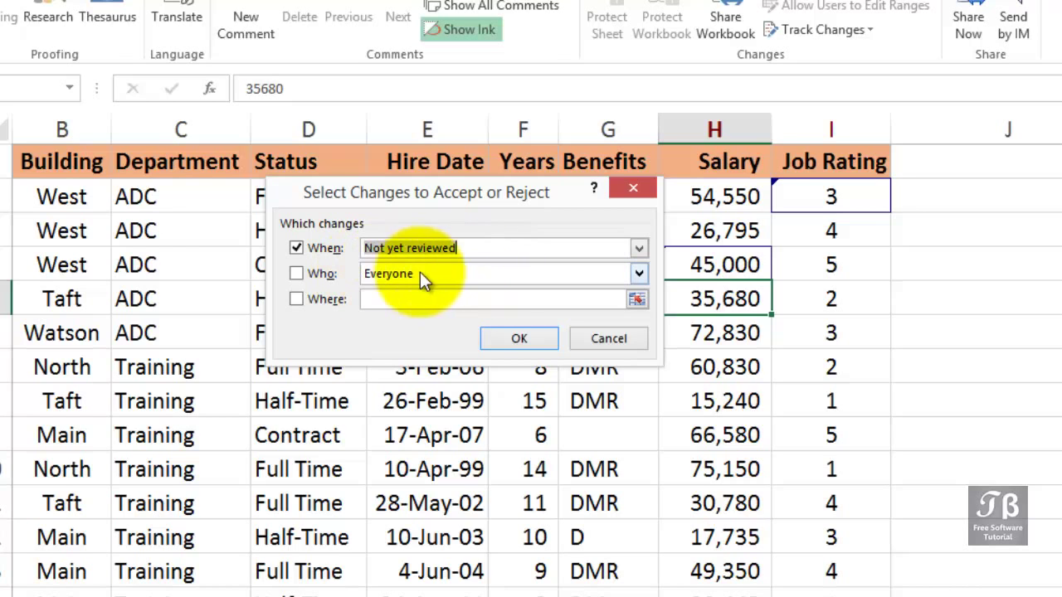
pyautogui.click(508, 341)
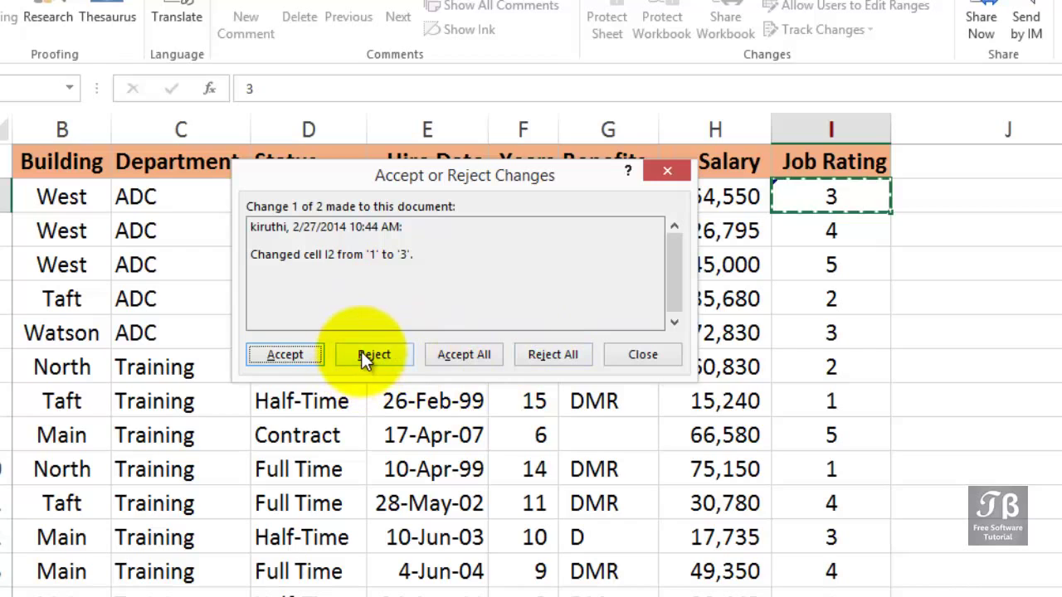
# Accept the tracked job rating change in cell I2 and reject the salary change in cell H4
pyautogui.click(306, 356)
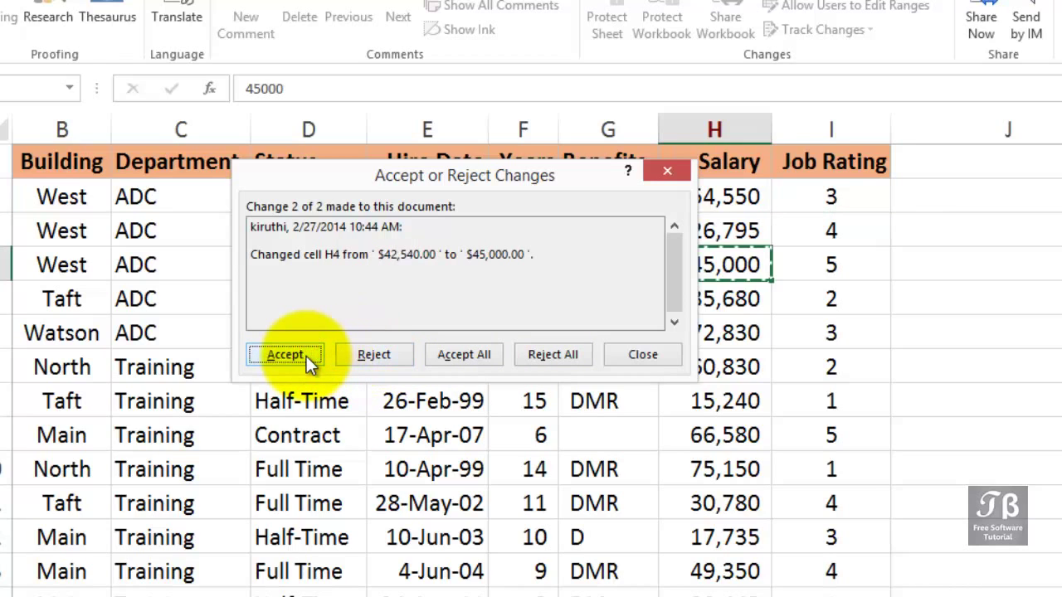
pyautogui.click(367, 360)
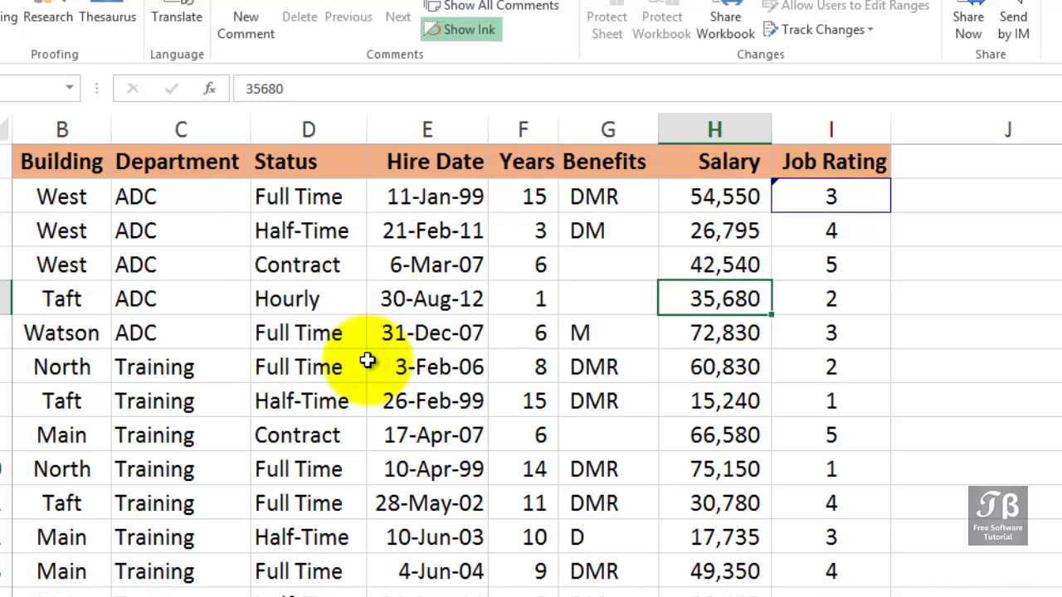
# Open the Highlight Changes settings for the shared workbook
pyautogui.click(843, 29)
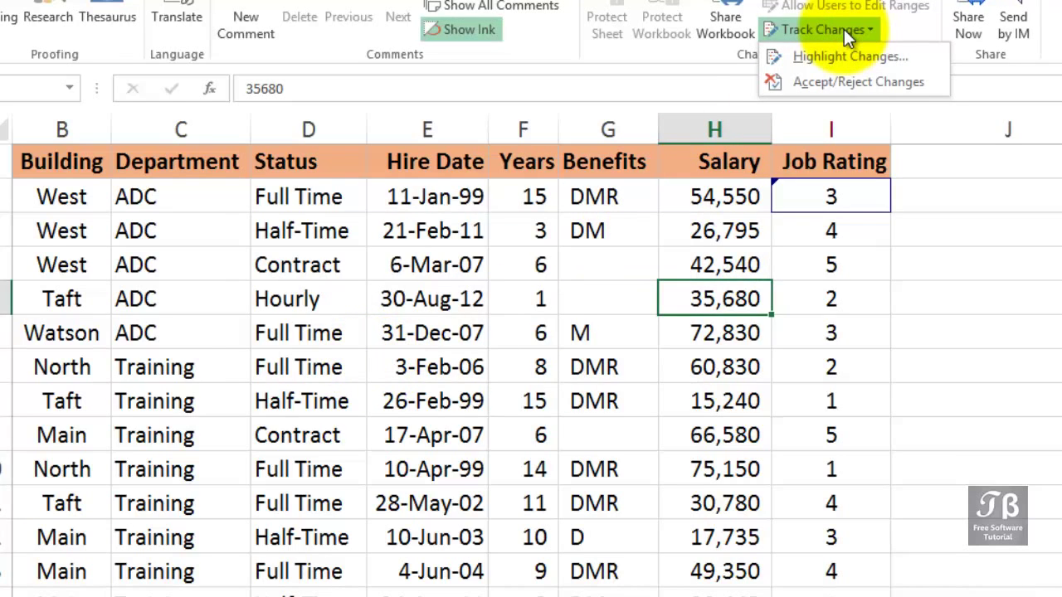
pyautogui.click(843, 56)
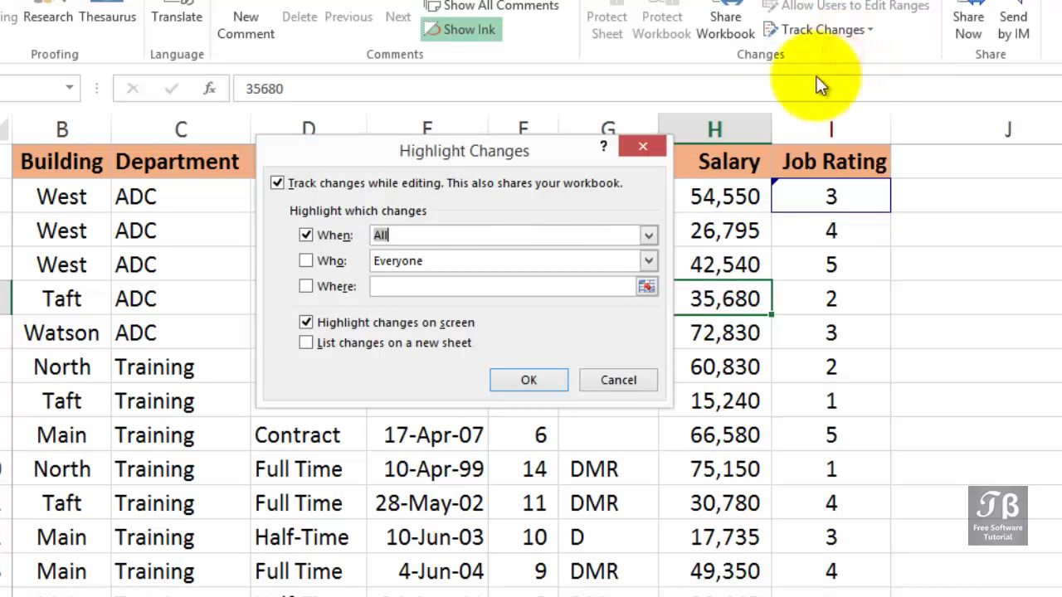